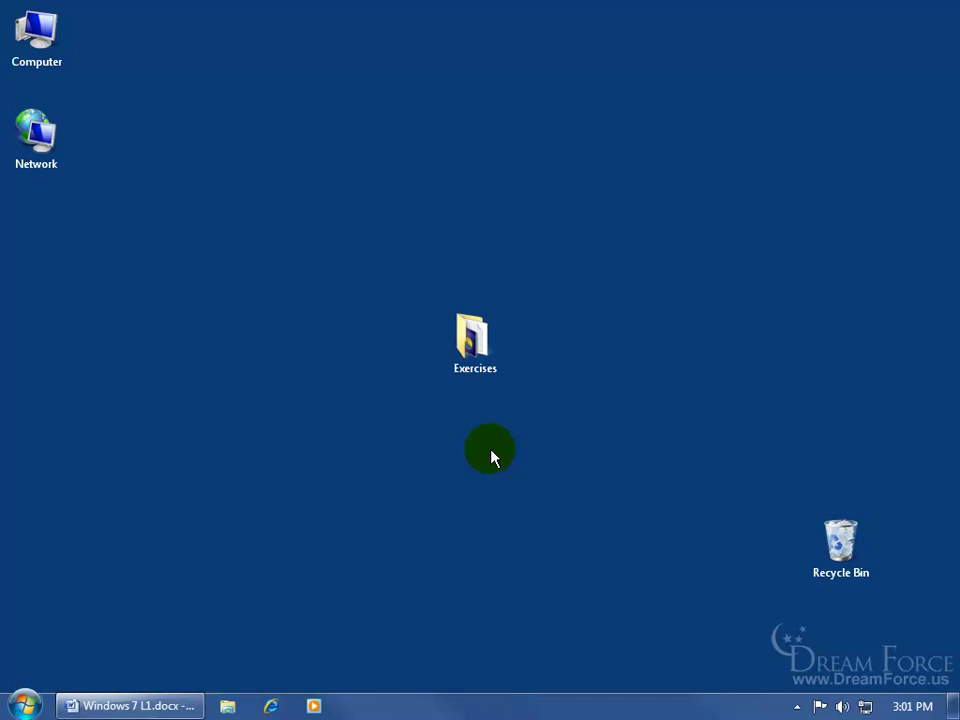
Add the Tablet PC Input Panel toolbar to the taskbar and open the handwriting panel from it
right_click(497, 711)
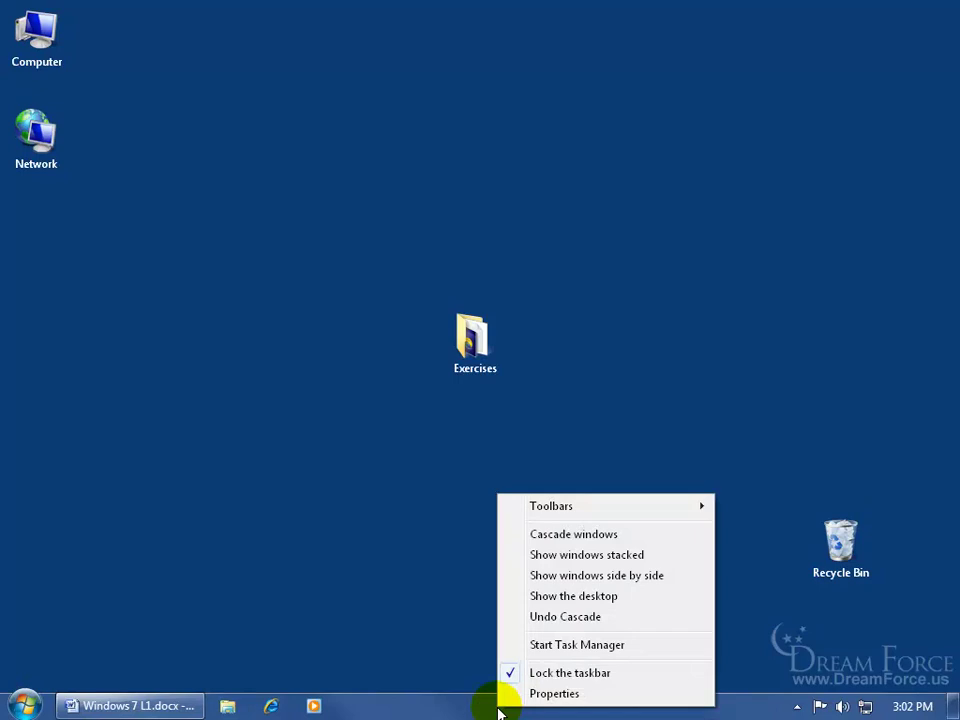
mouse_move(570, 513)
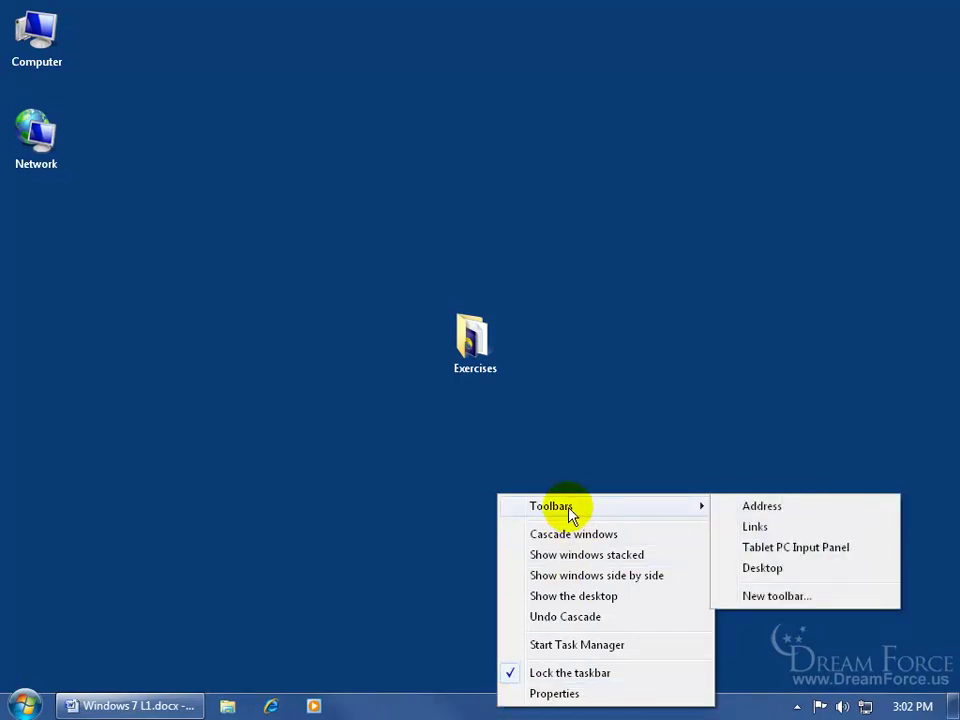
click(786, 550)
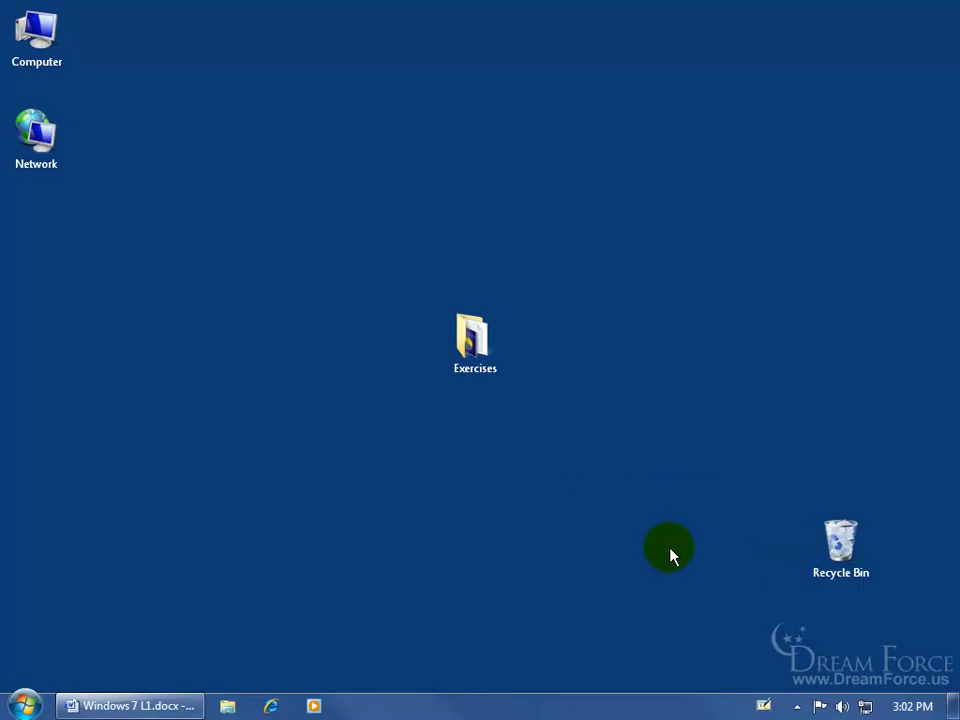
click(765, 707)
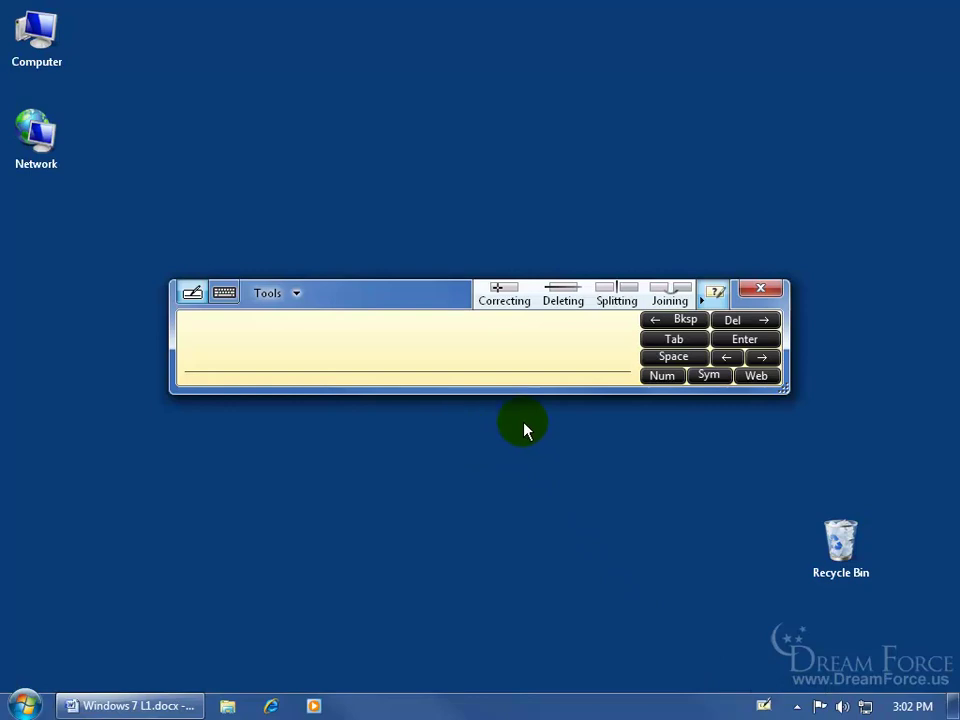
click(761, 291)
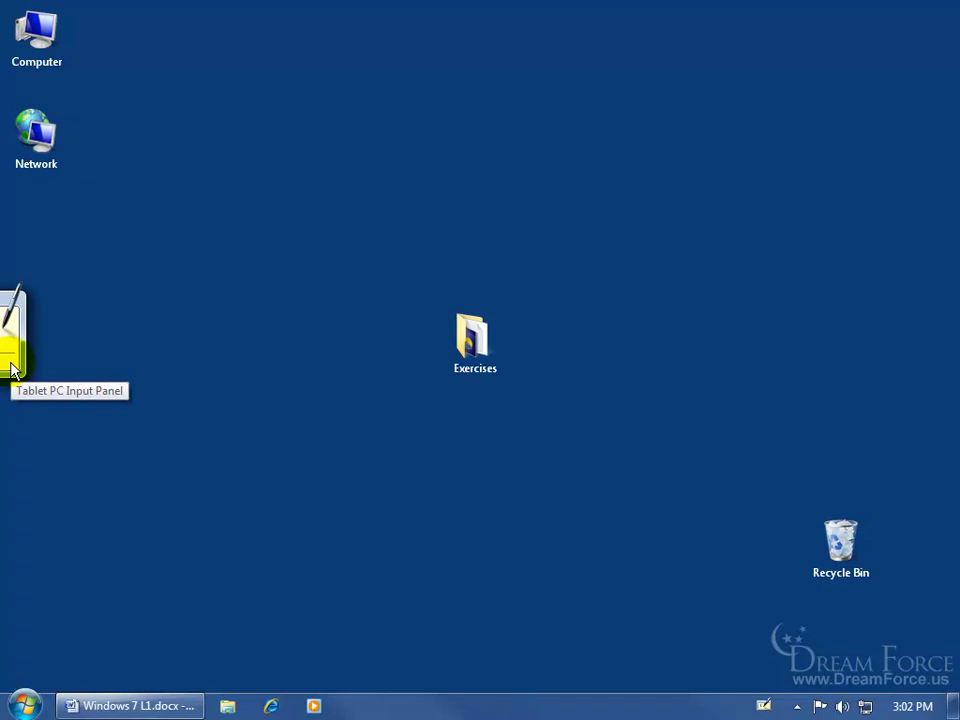
click(12, 370)
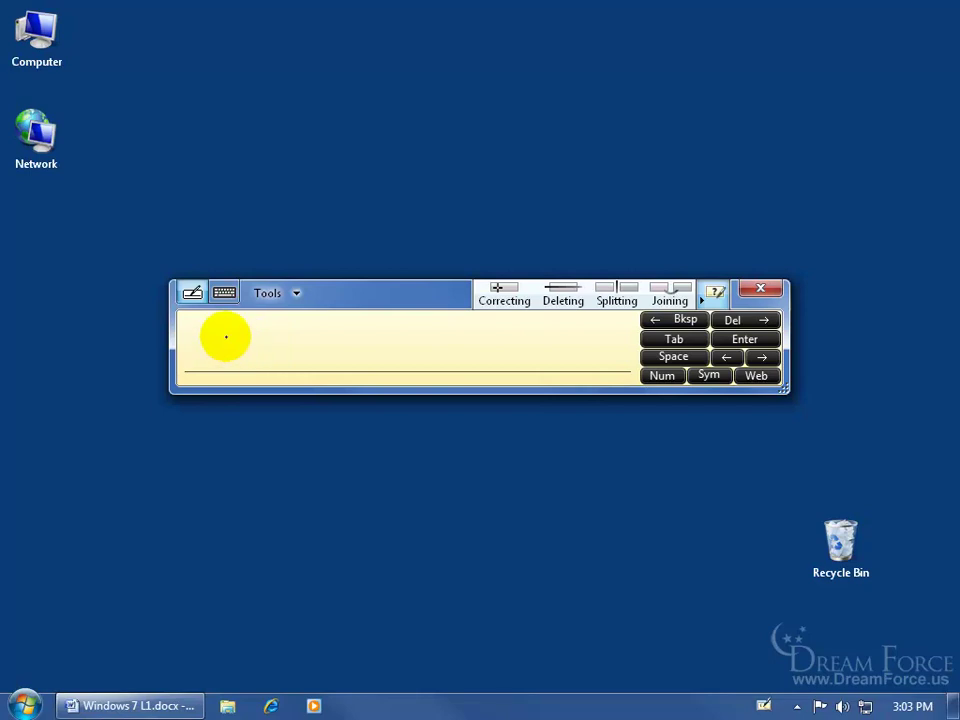
Handwrite 'Kirt' on the writing line; the panel recognises it as '/dirt'
drag(233, 325, 216, 370)
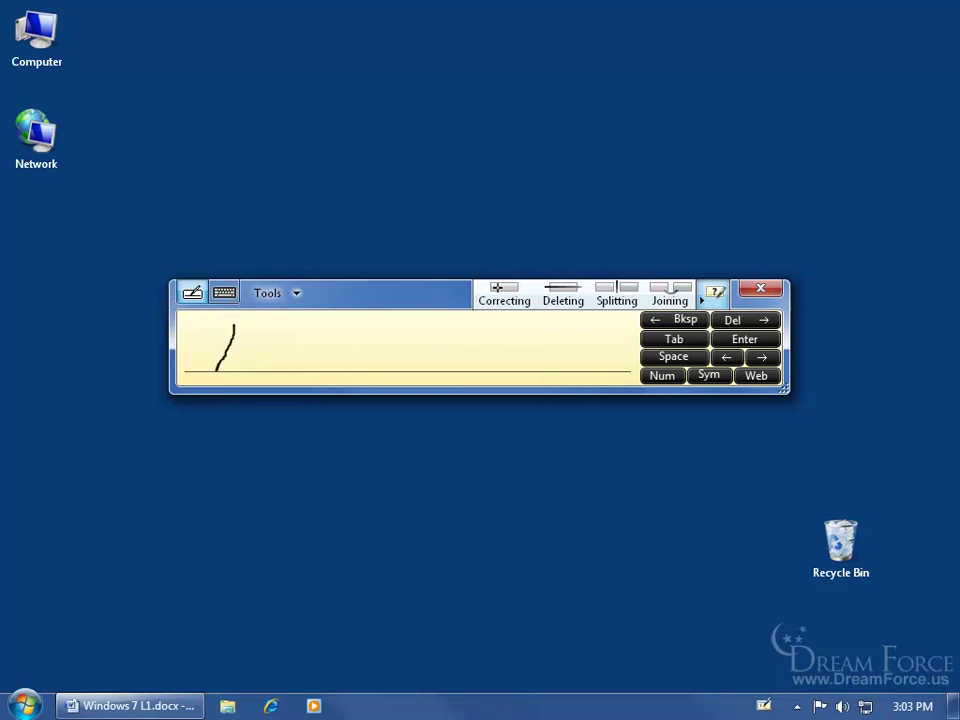
mouse_move(256, 335)
mouse_down()
mouse_move(218, 350)
mouse_move(246, 380)
mouse_move(296, 372)
mouse_move(318, 352)
mouse_move(344, 364)
mouse_move(392, 356)
mouse_up()
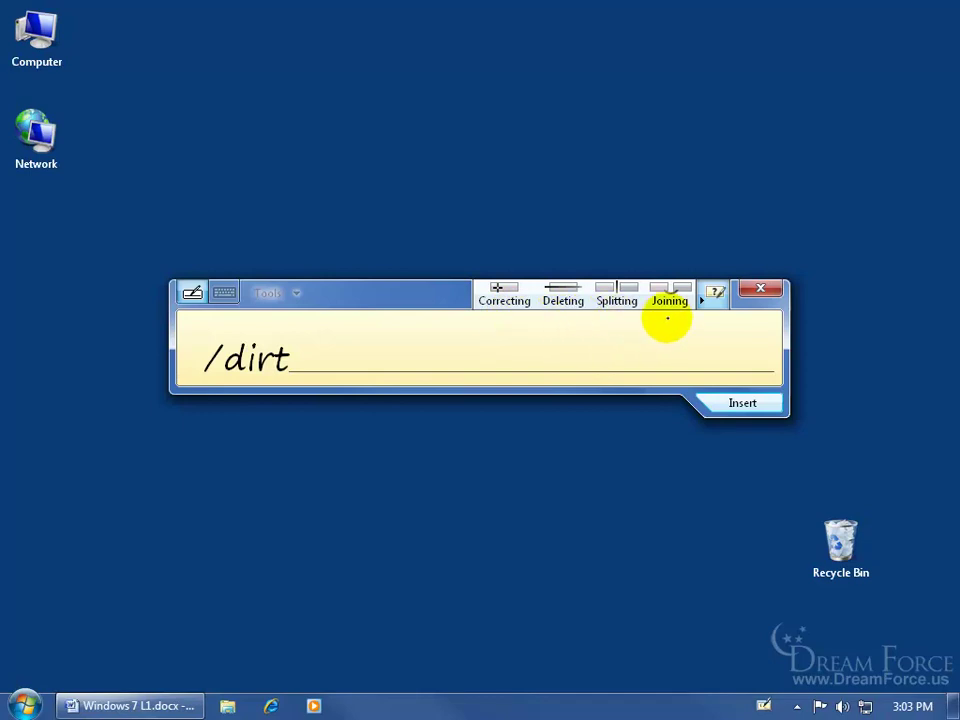
click(507, 303)
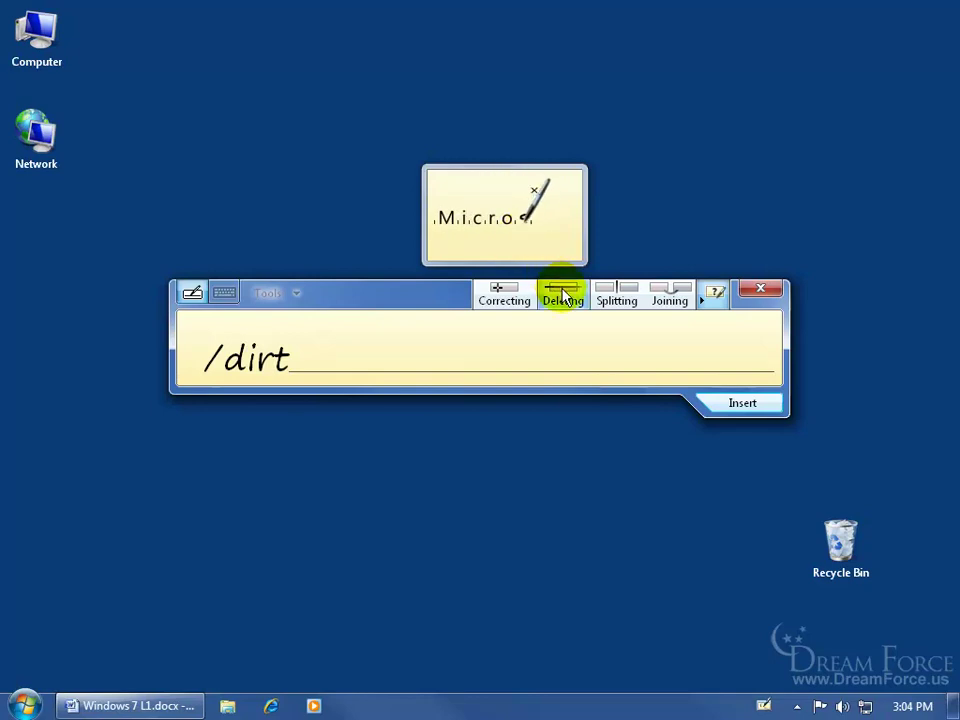
mouse_move(564, 295)
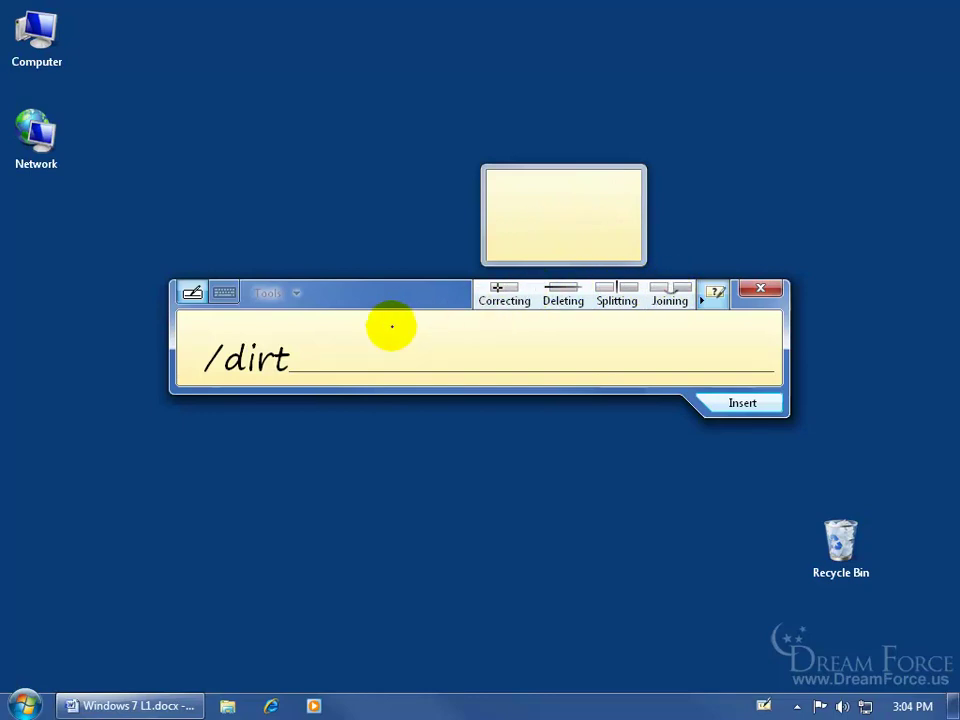
click(630, 193)
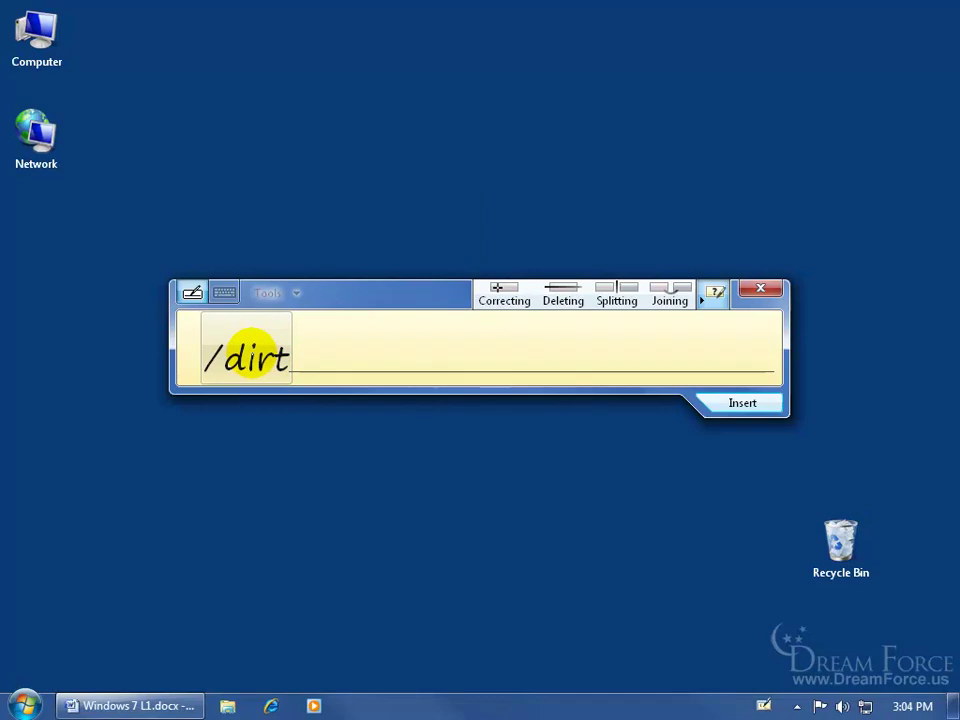
Open the recognised word for correction and rewrite its first character as K
click(250, 355)
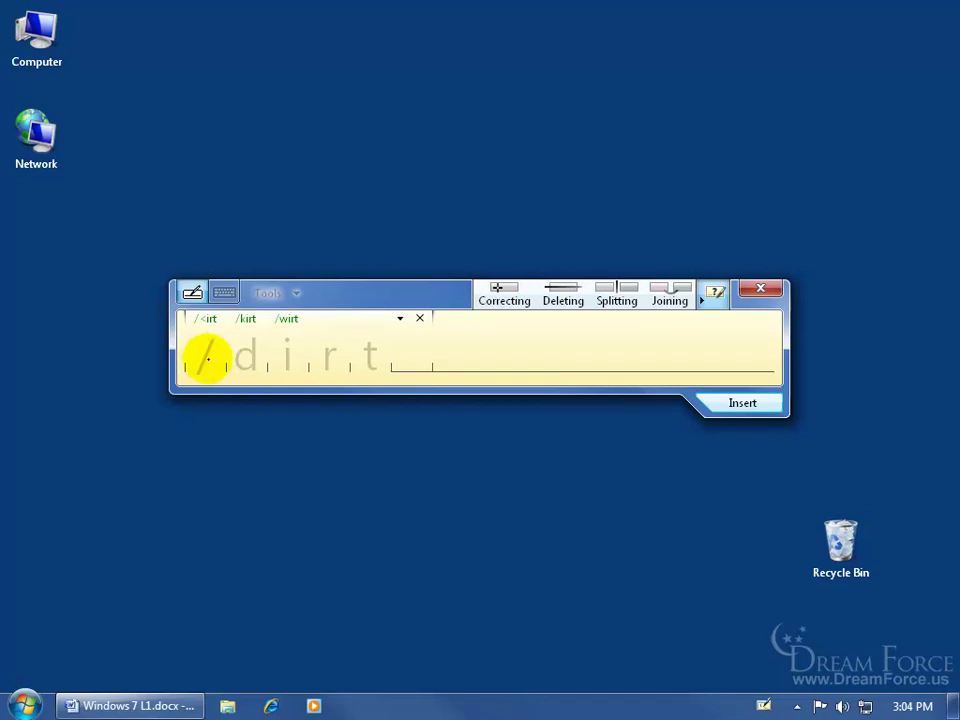
drag(207, 358, 199, 376)
drag(214, 364, 201, 361)
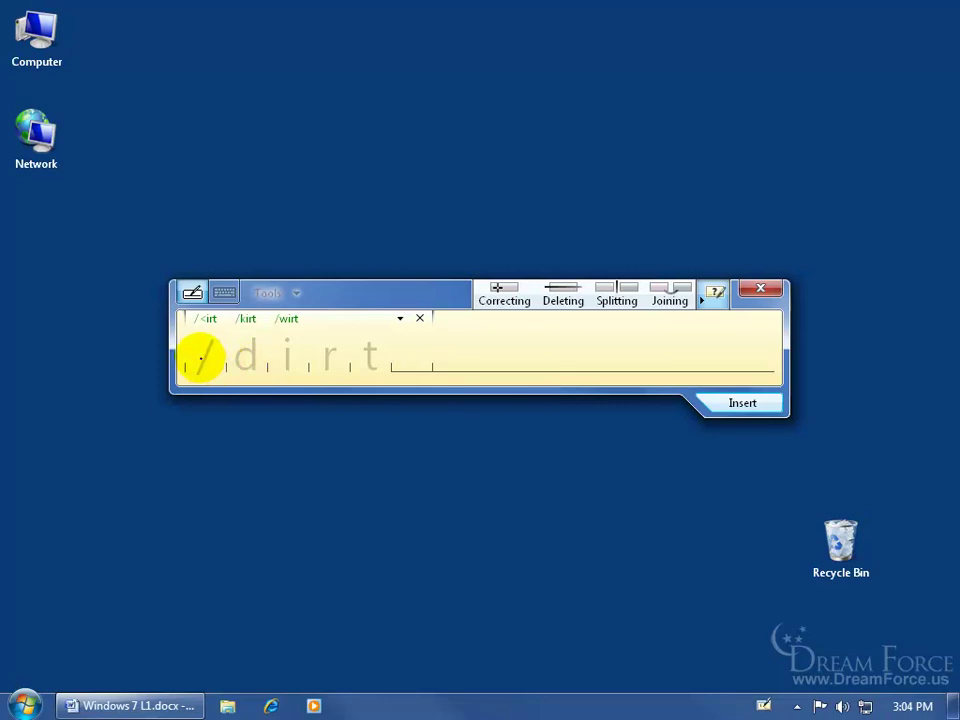
click(200, 358)
mouse_move(200, 357)
mouse_down()
mouse_move(203, 343)
mouse_move(200, 361)
mouse_up()
click(279, 399)
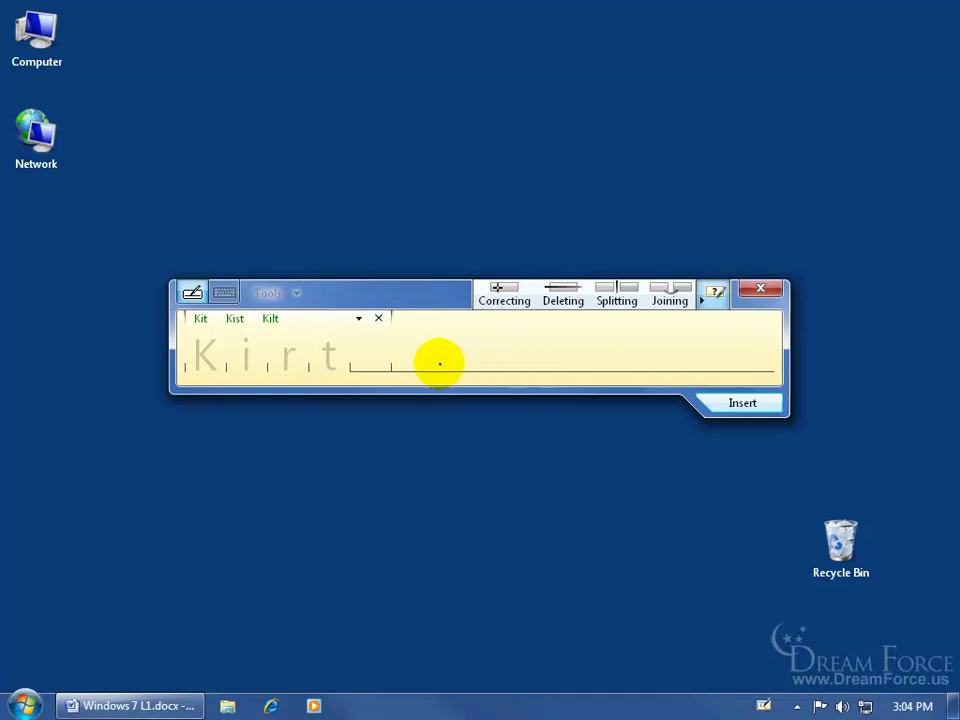
Scratch out the misrecognised last letter and rewrite it as t, so the word reads 'Kirt'
drag(318, 357, 349, 360)
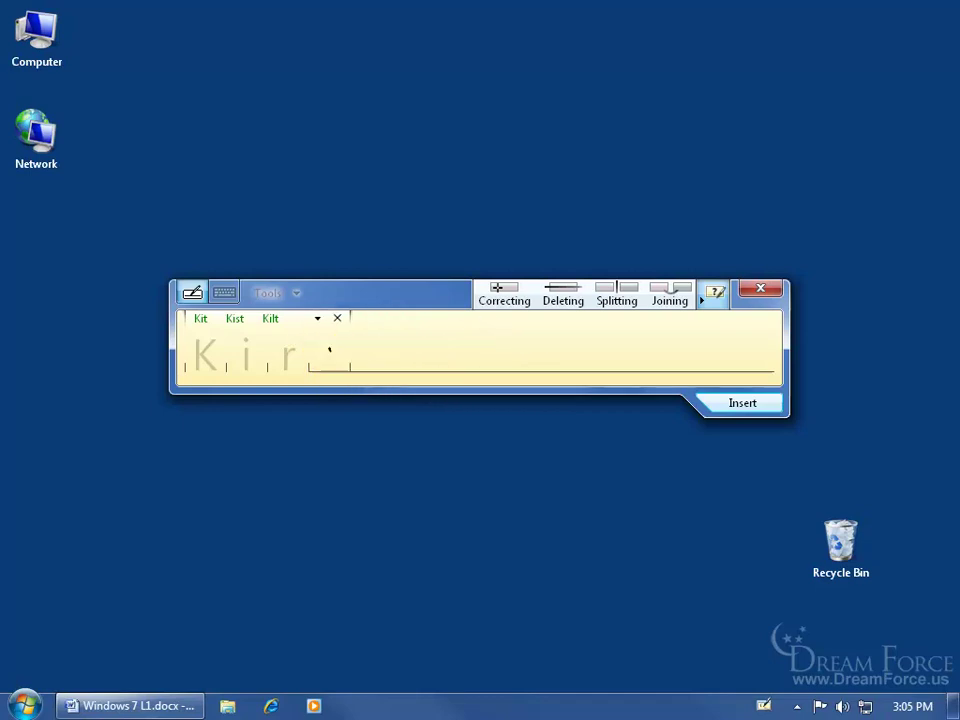
mouse_move(330, 349)
mouse_down()
mouse_move(331, 366)
mouse_move(342, 358)
mouse_up()
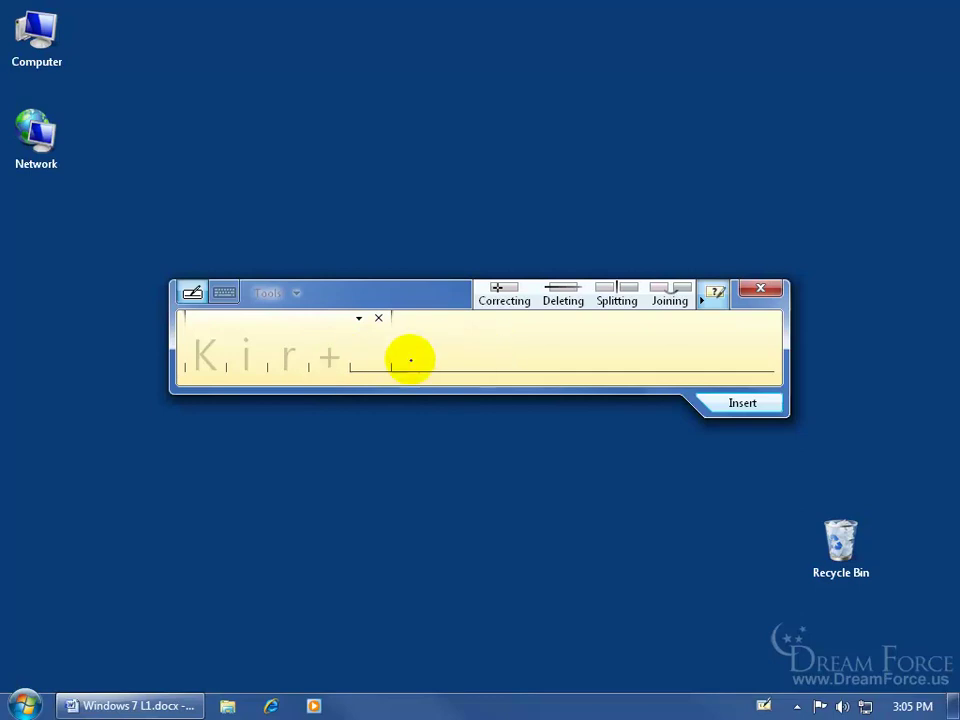
mouse_move(328, 356)
mouse_down()
mouse_move(339, 369)
mouse_move(342, 350)
mouse_up()
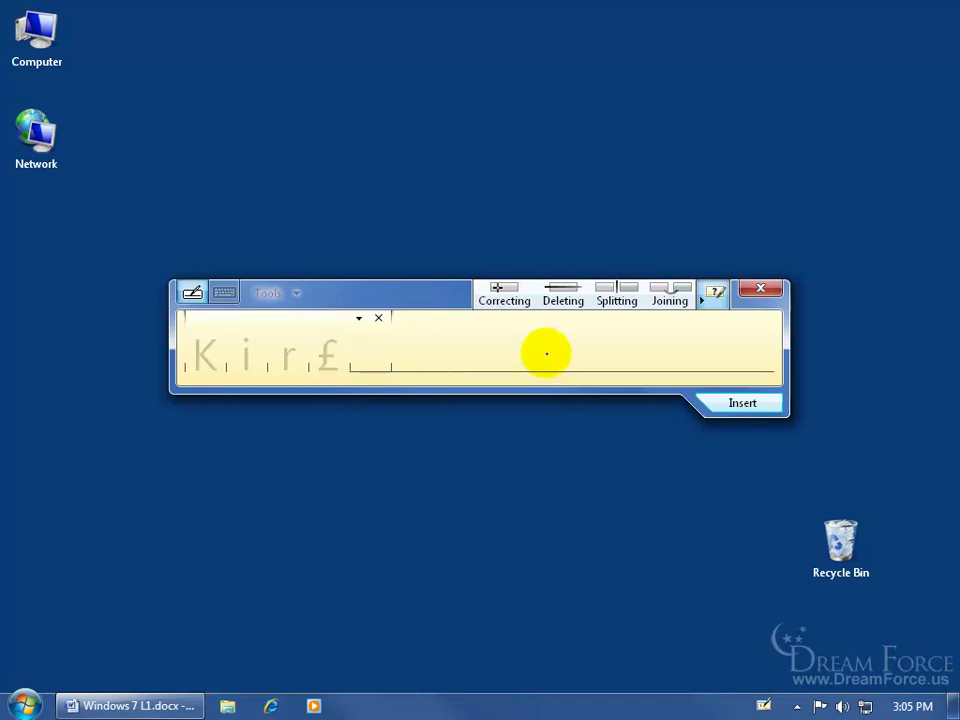
drag(321, 349, 352, 356)
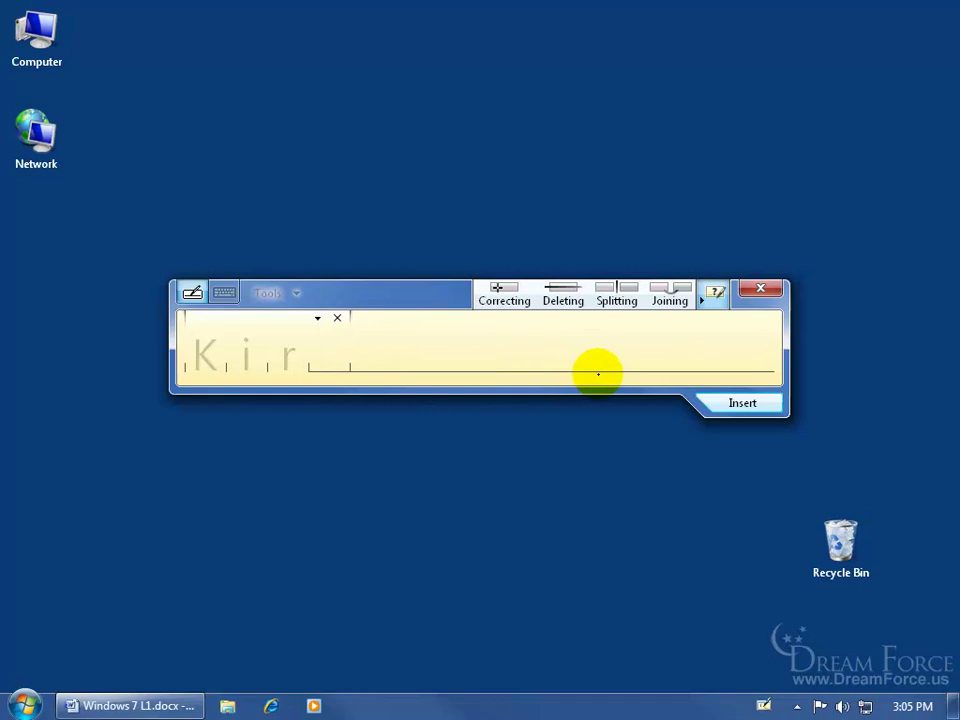
drag(331, 340, 331, 367)
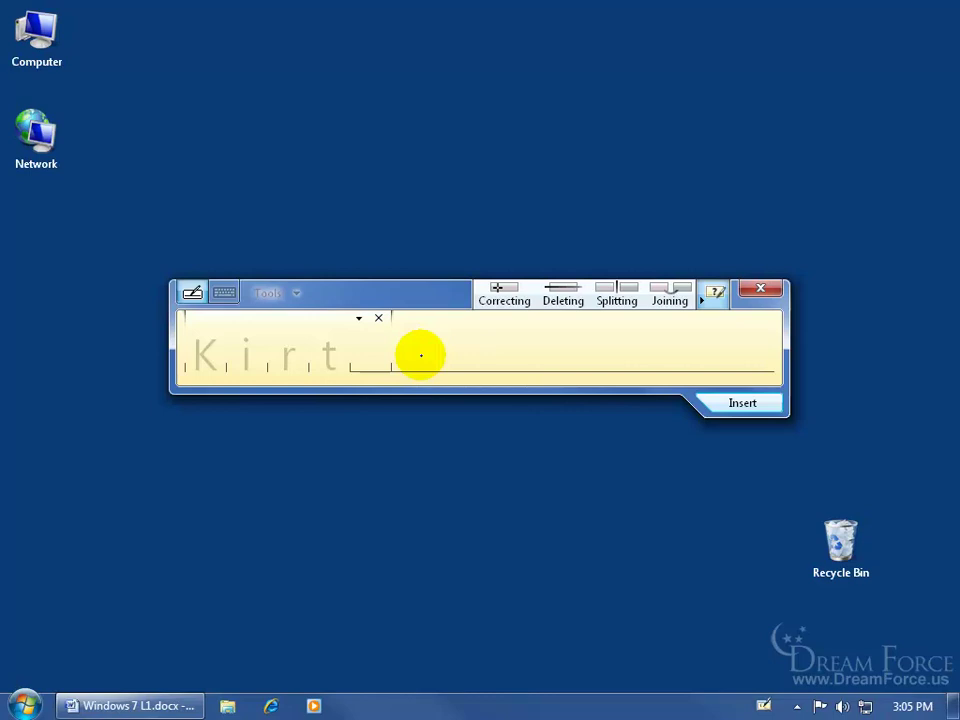
Start a new Word 2007 document, insert 'Kirt' from the panel, and move the panel off the text
right_click(153, 708)
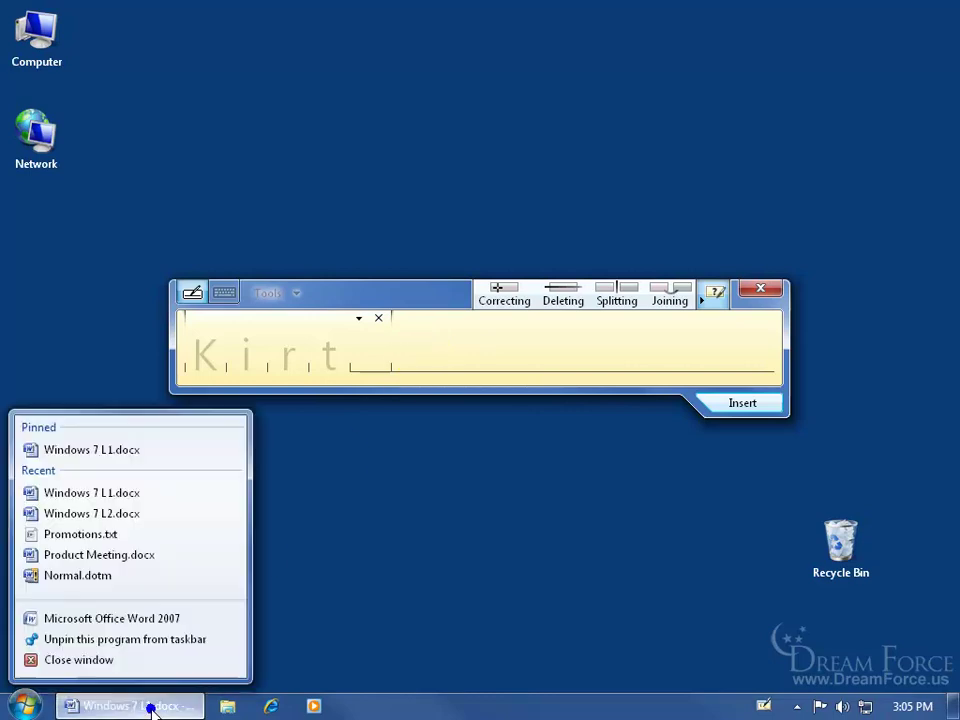
click(138, 626)
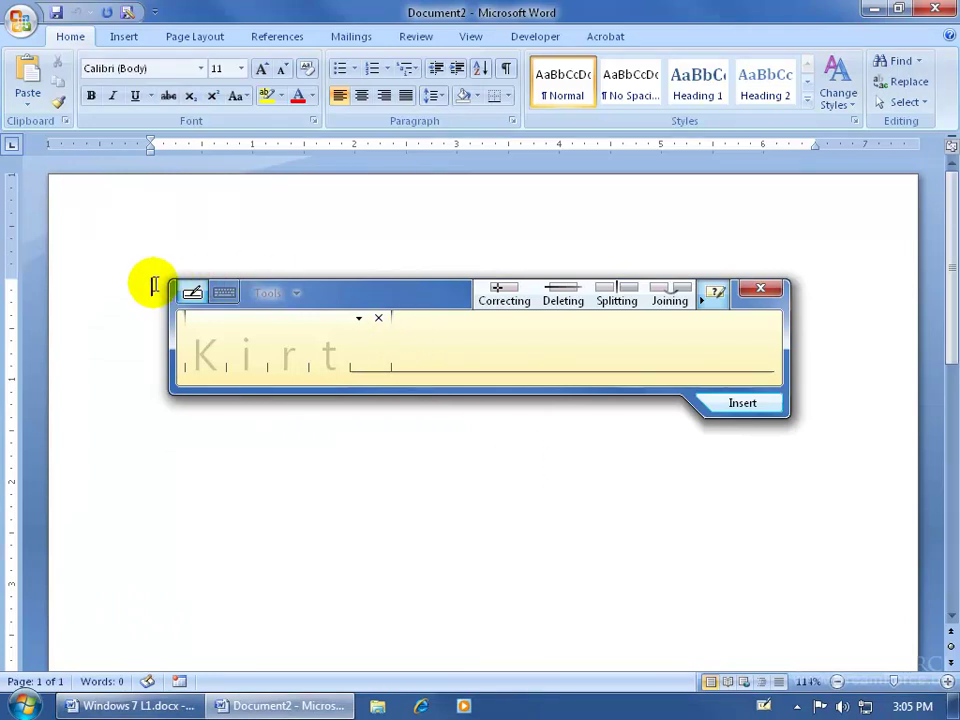
click(757, 410)
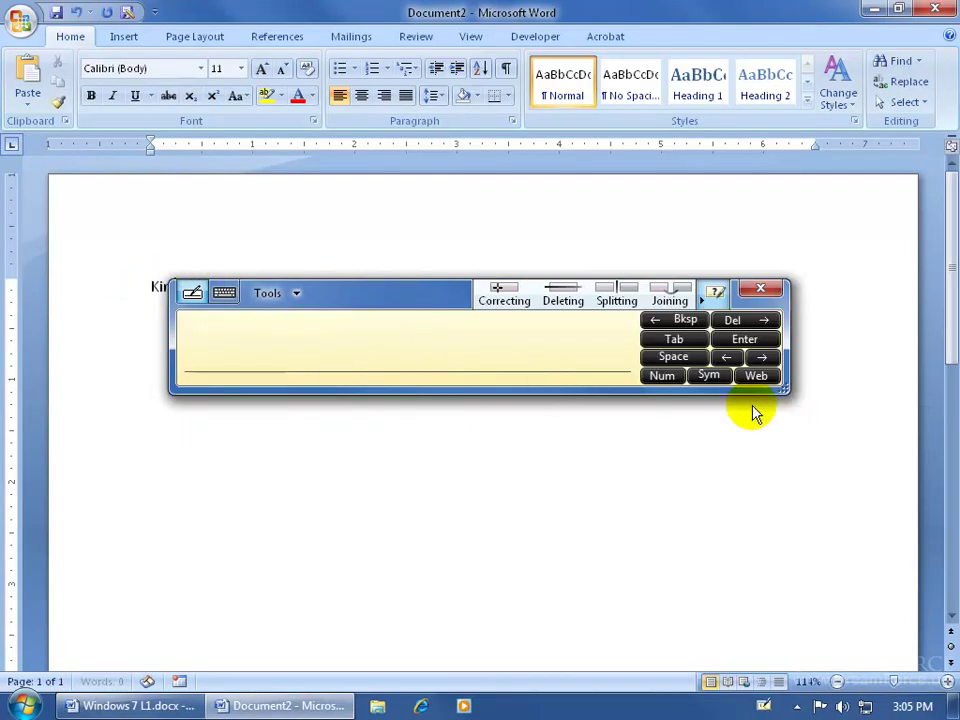
drag(369, 300, 391, 397)
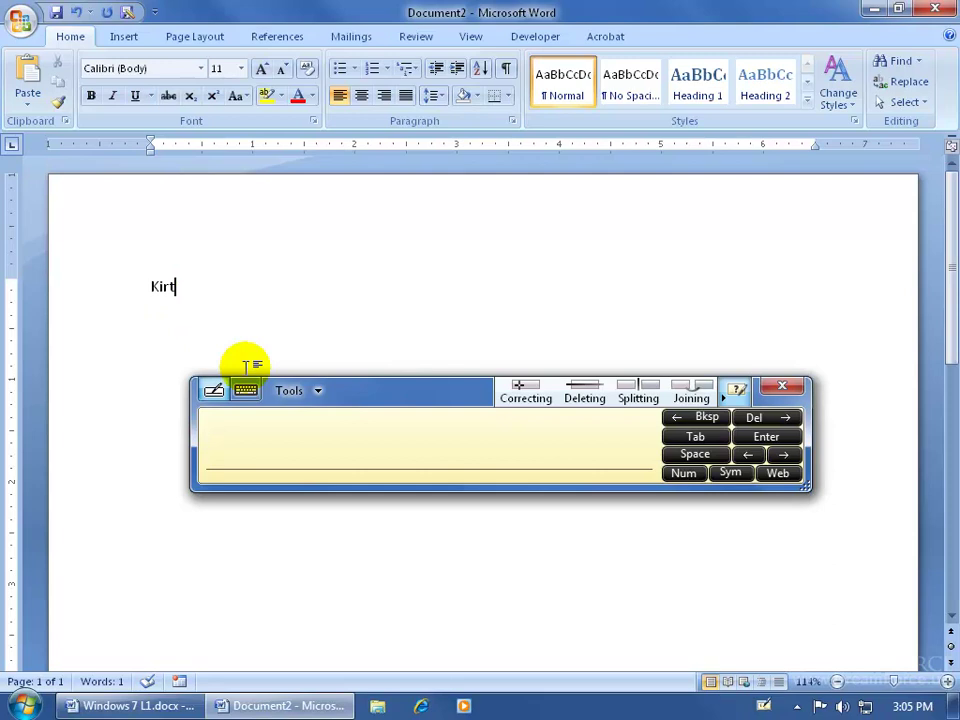
Handwrite and insert 'write' after Kirt, leaving Kirt's spelling unchanged despite Word's suggestions
mouse_move(240, 427)
mouse_down()
mouse_move(269, 455)
mouse_move(292, 432)
mouse_move(341, 463)
mouse_move(392, 447)
mouse_move(410, 464)
mouse_move(422, 452)
mouse_up()
click(730, 502)
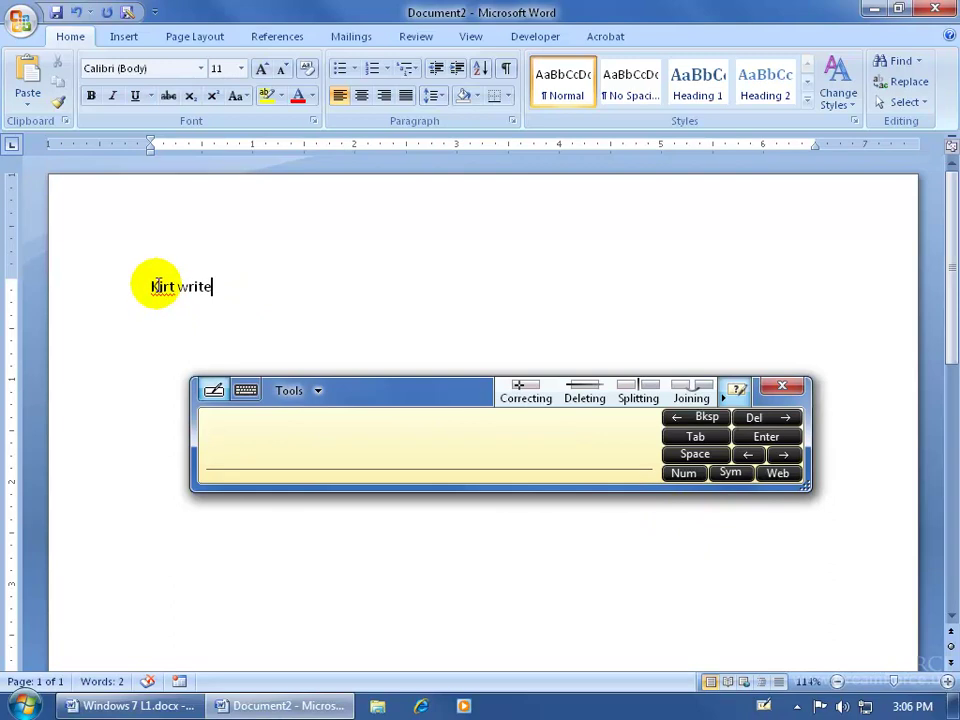
right_click(158, 289)
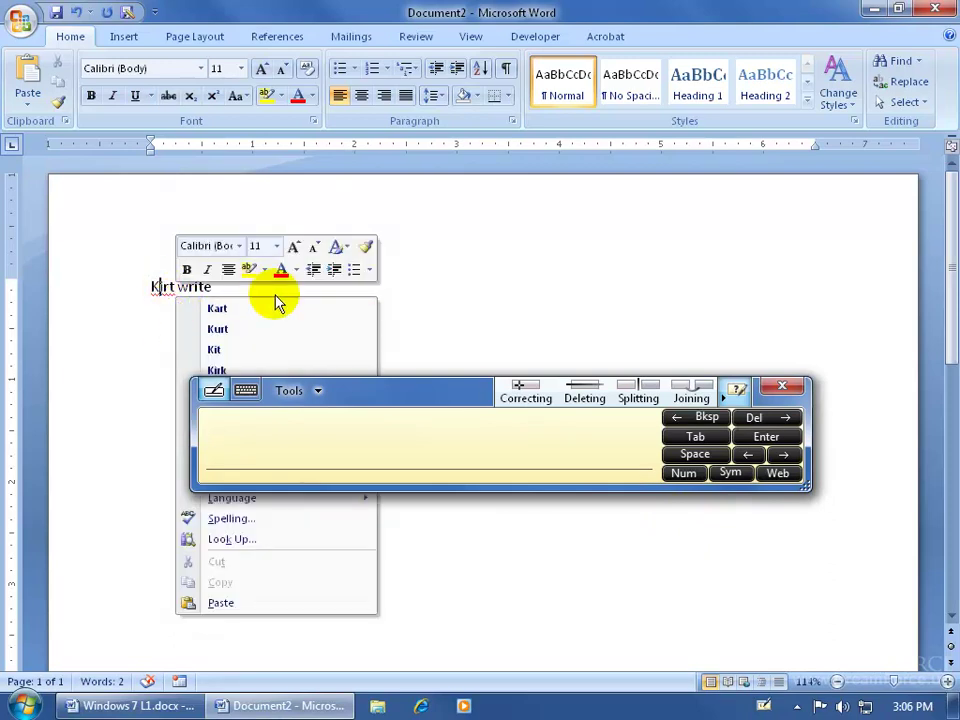
click(557, 293)
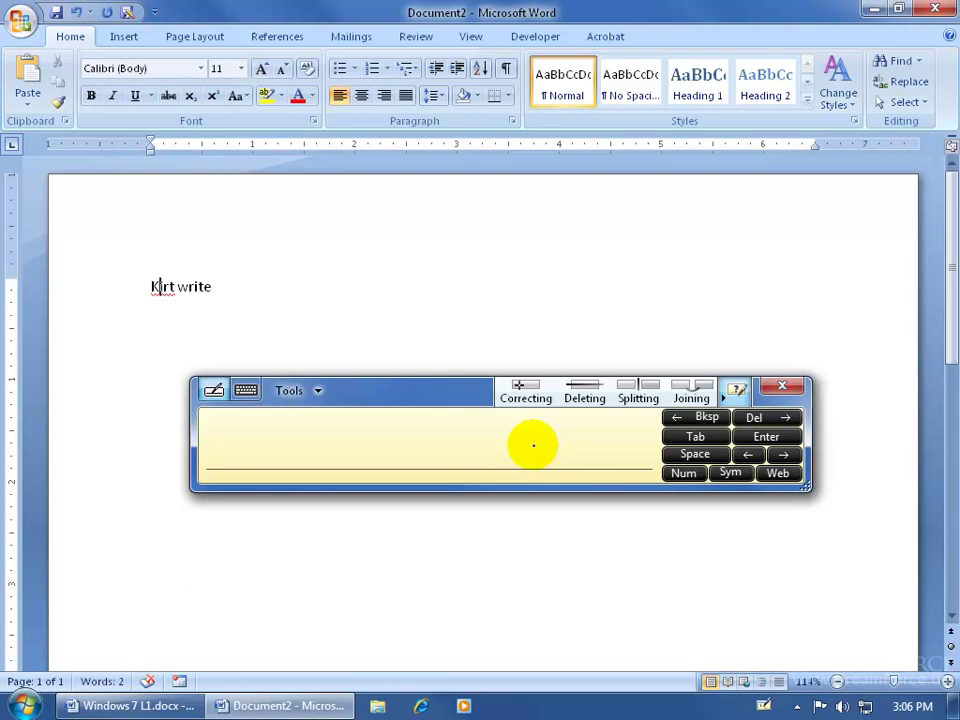
Switch the panel to the on-screen keyboard and delete a stray typed k
click(245, 391)
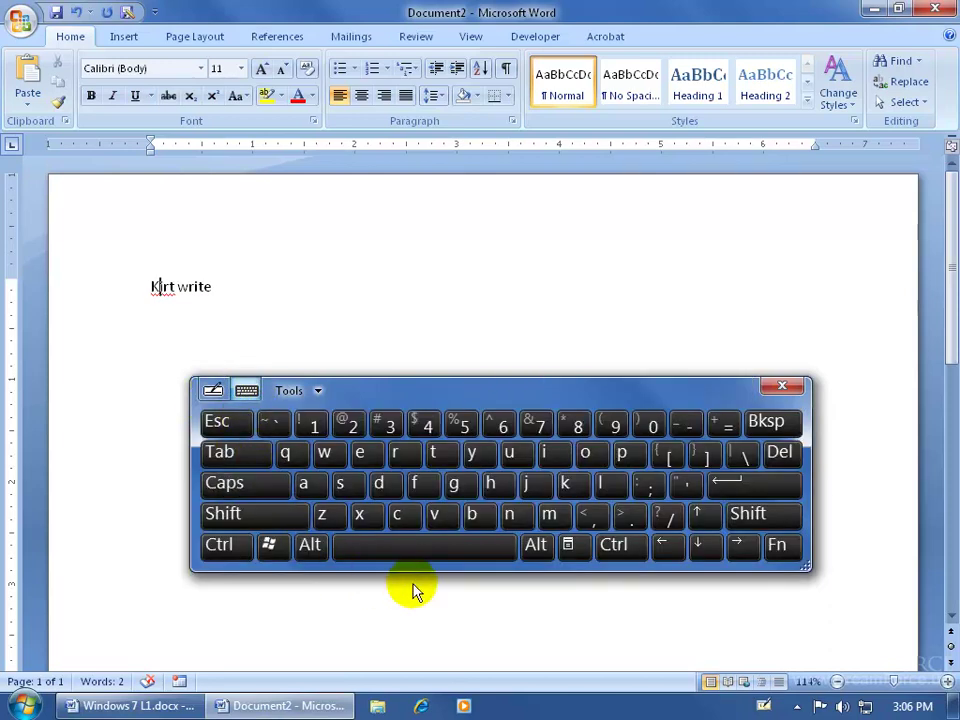
click(570, 484)
text(k)
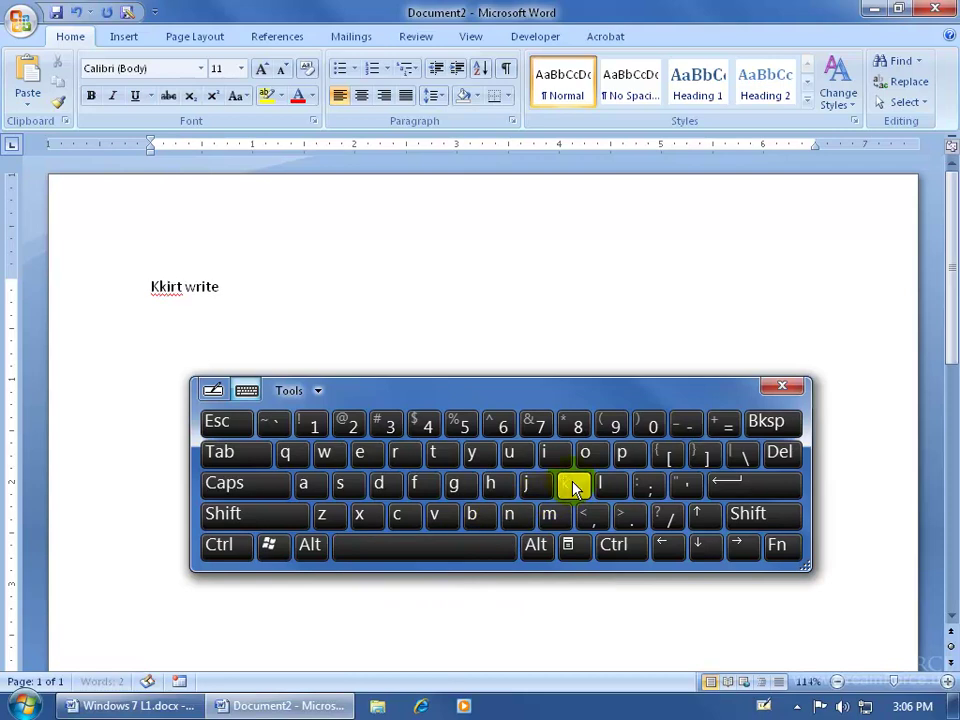
click(766, 421)
Type ' sfg' after 'write' on the on-screen keyboard, then return the panel to the Writing Pad
click(230, 289)
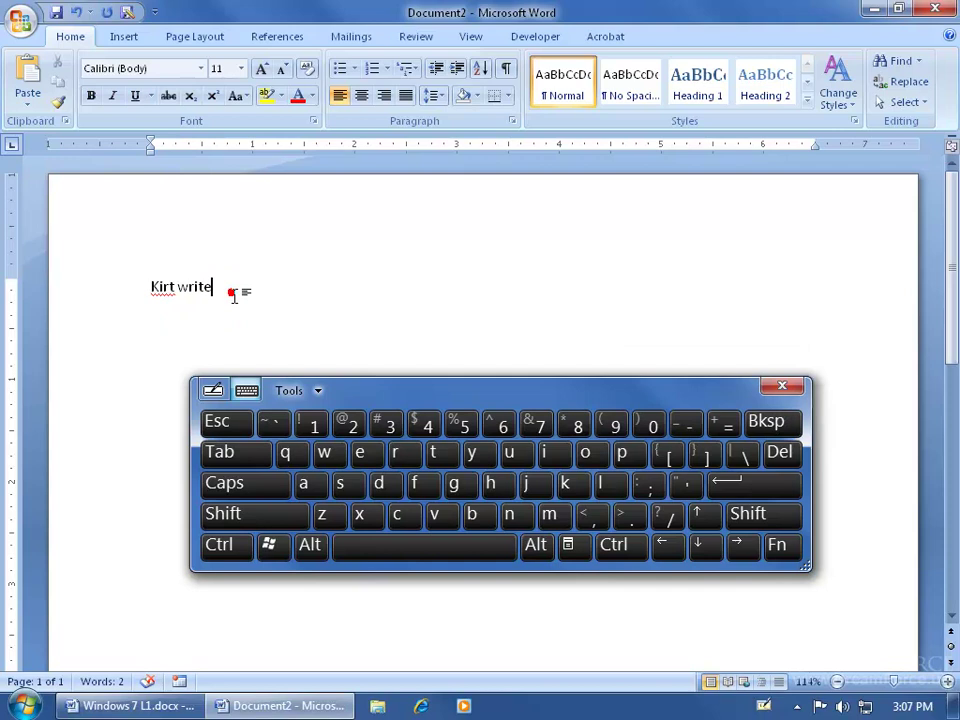
click(386, 550)
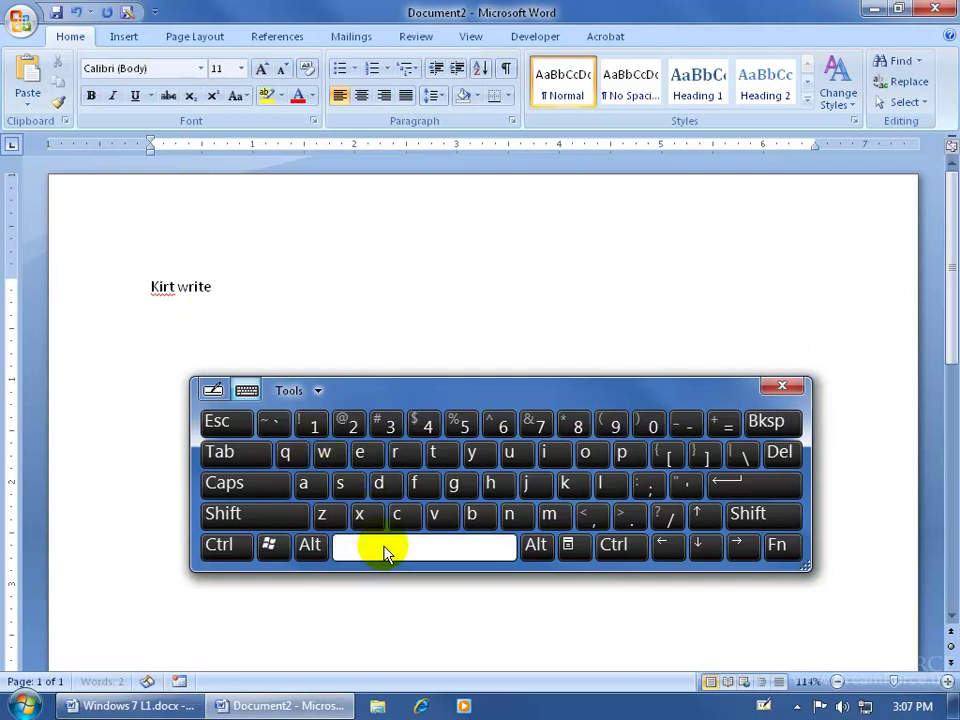
click(340, 483)
click(414, 483)
click(454, 483)
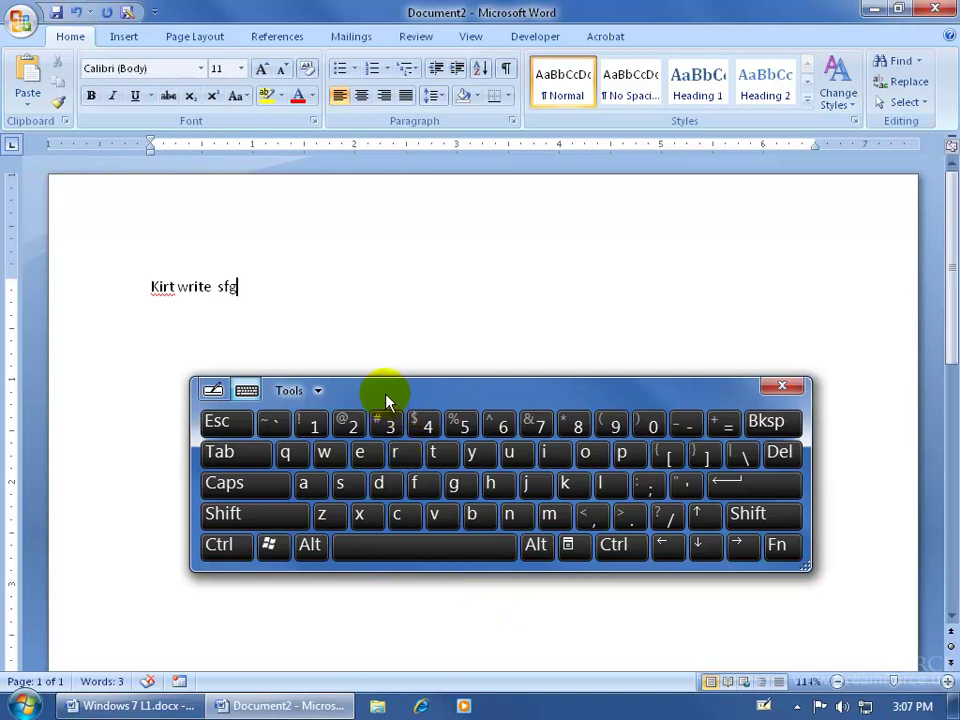
click(214, 391)
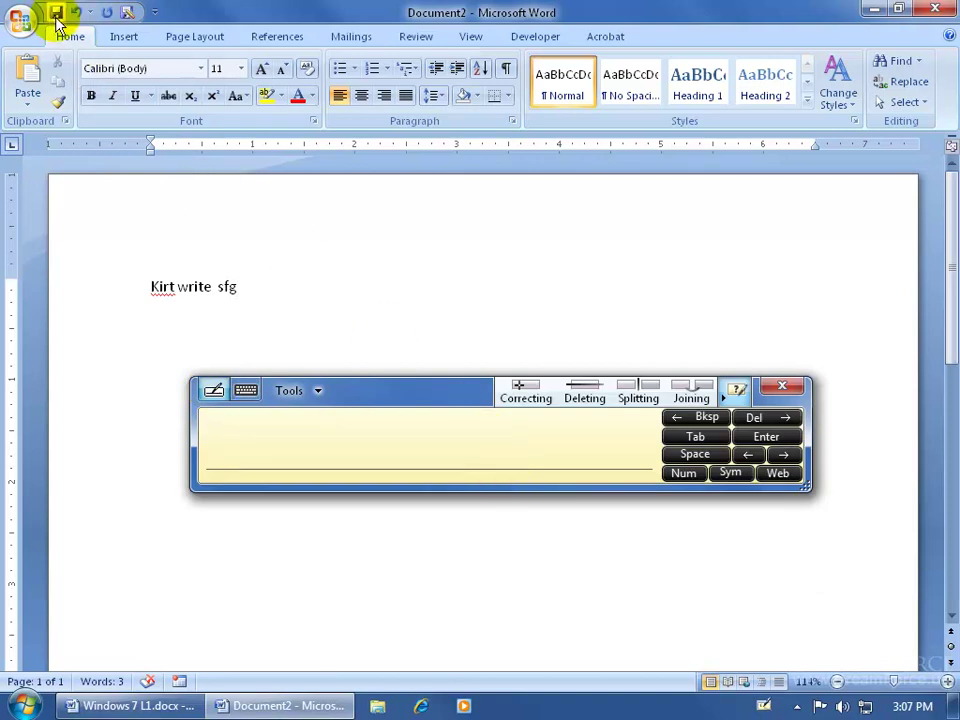
Close the Word document without saving the changes
click(943, 14)
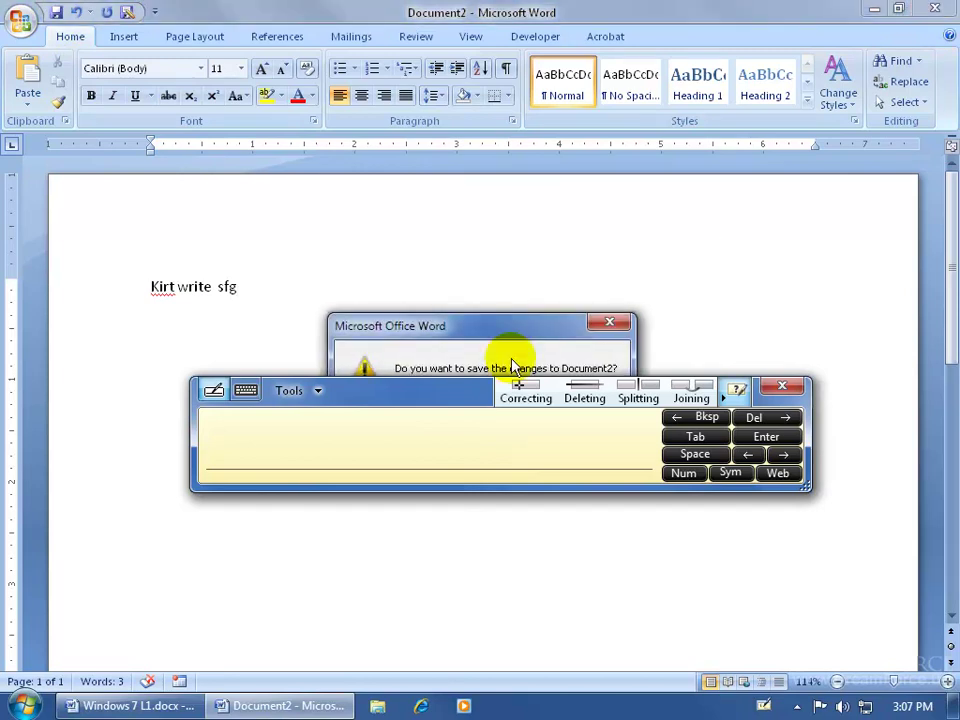
drag(510, 335, 493, 256)
click(474, 323)
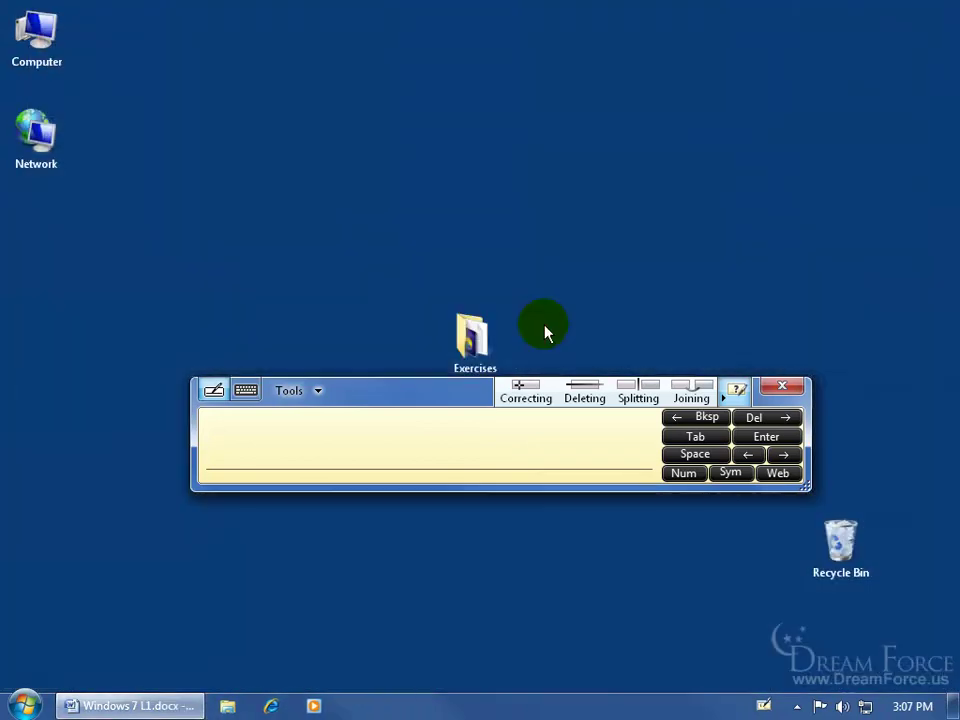
Close the Input Panel, reopen it from the edge tab, and exit it via Tools > Exit
click(790, 387)
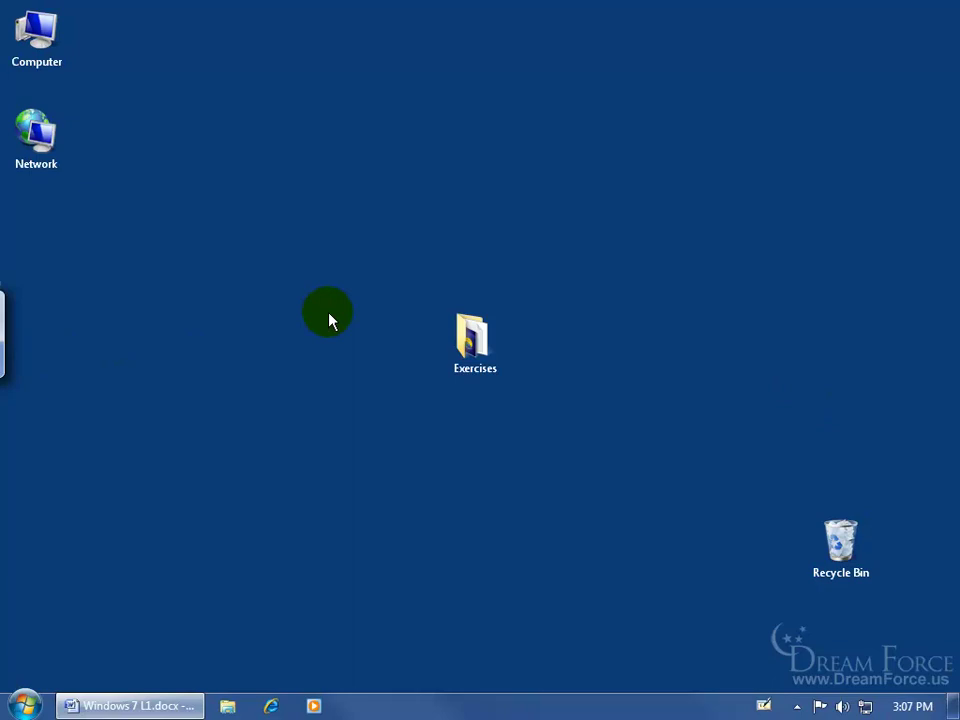
click(13, 321)
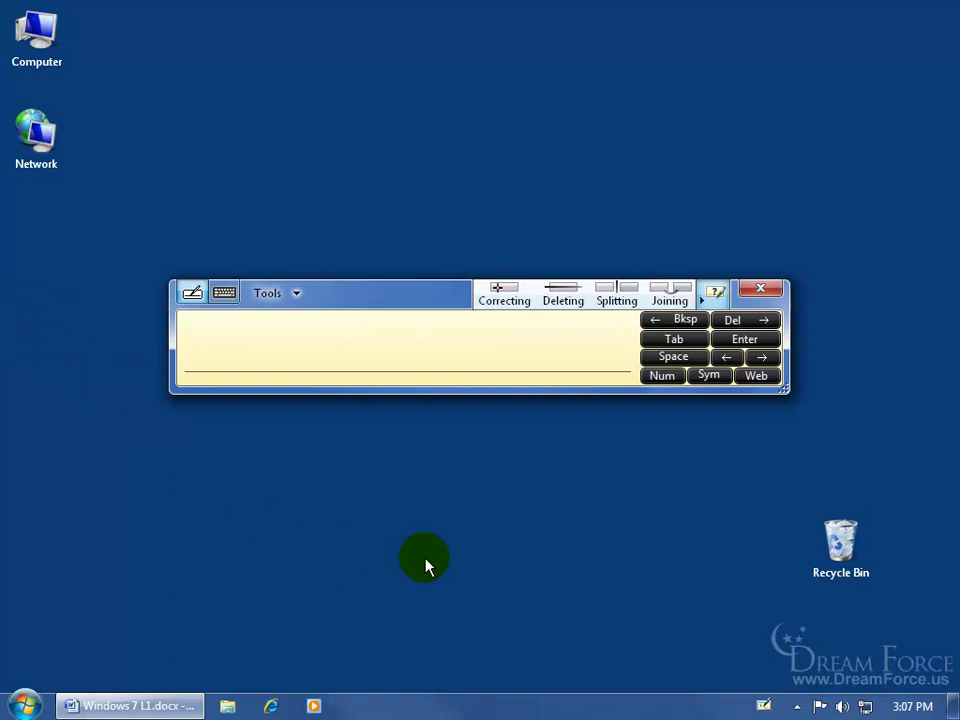
click(298, 293)
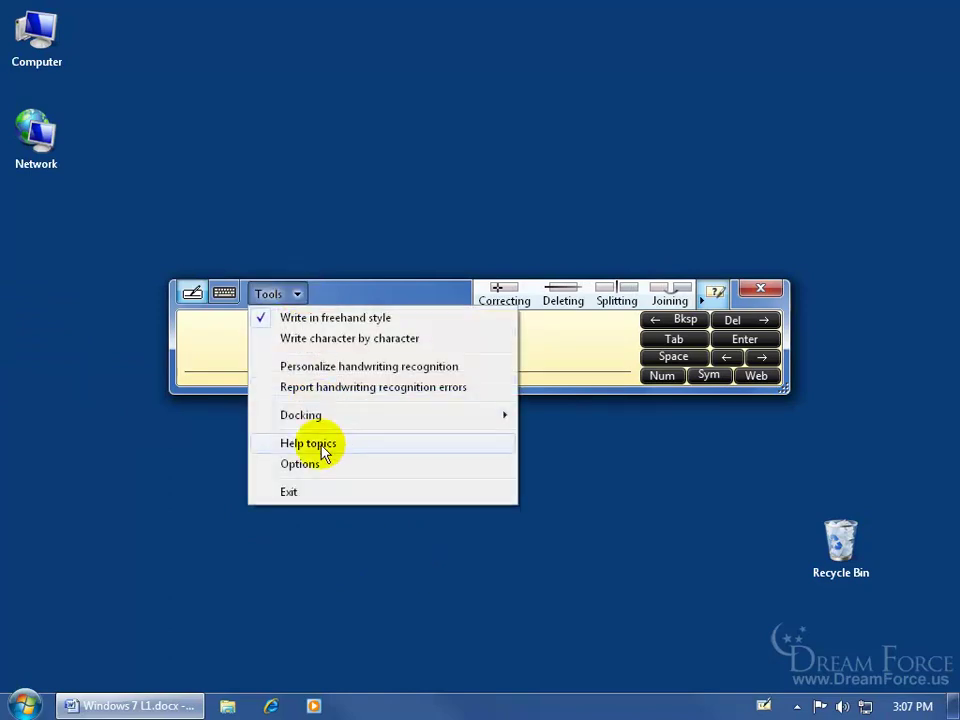
click(319, 494)
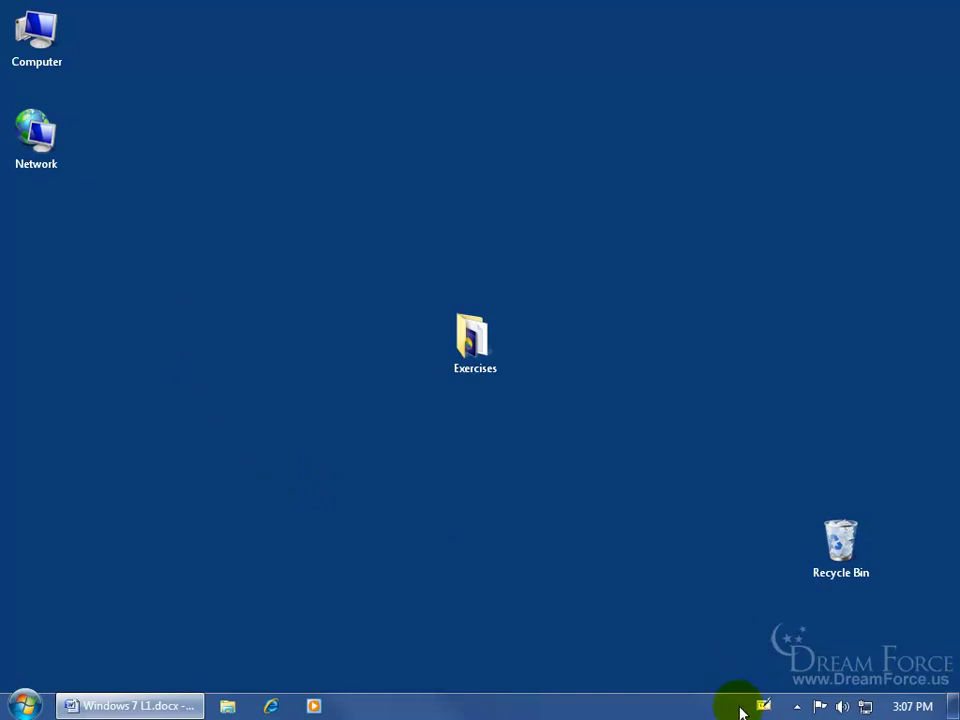
Uncheck Tablet PC Input Panel under the taskbar's Toolbars menu
right_click(692, 708)
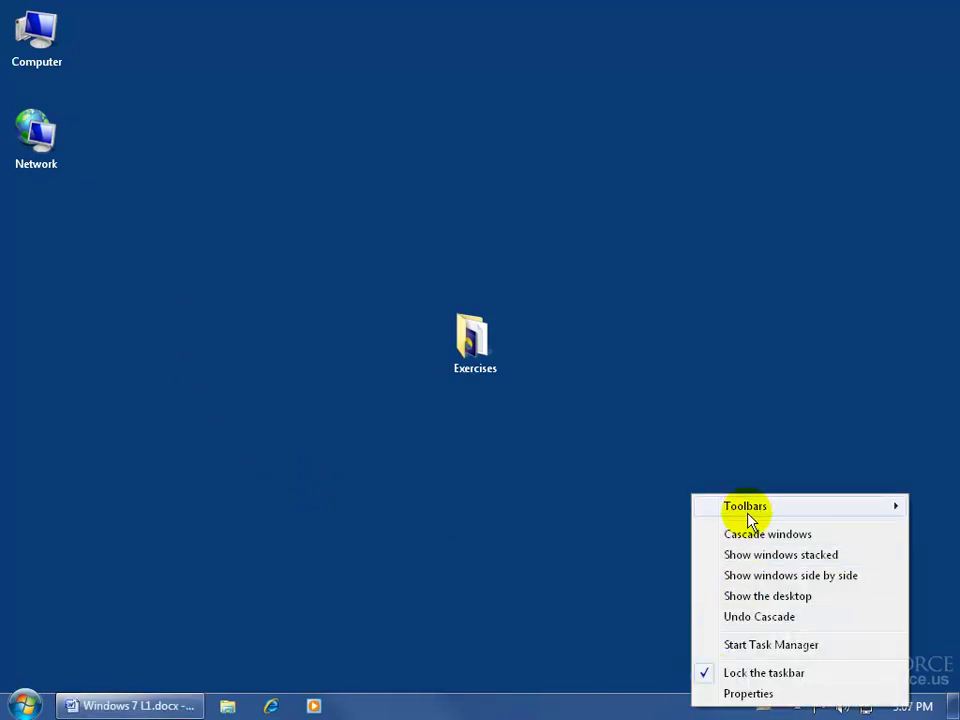
mouse_move(745, 508)
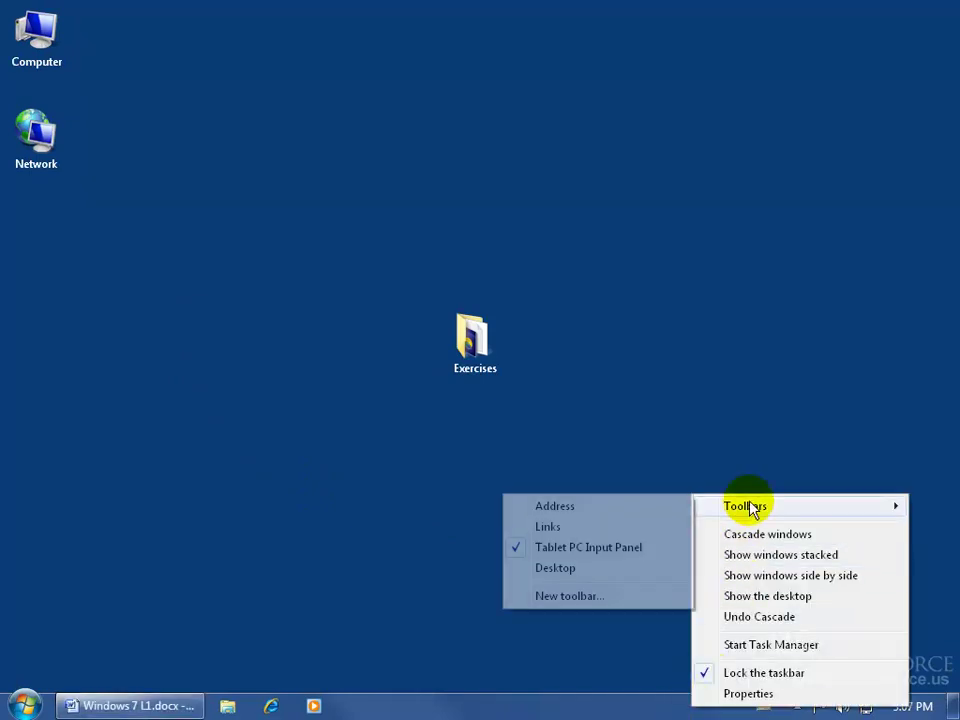
click(596, 556)
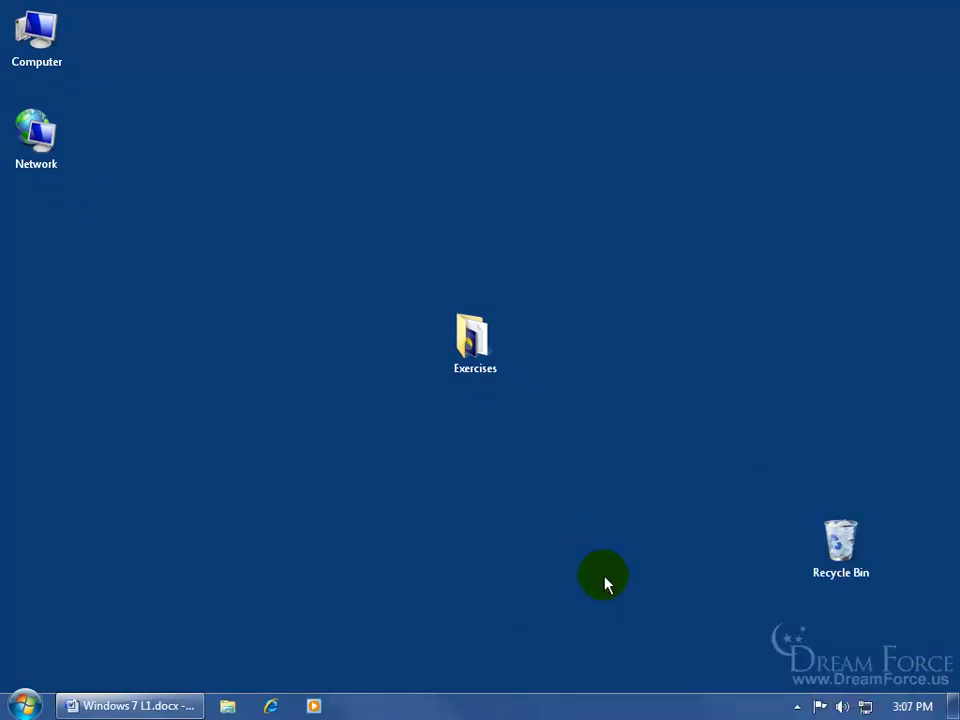